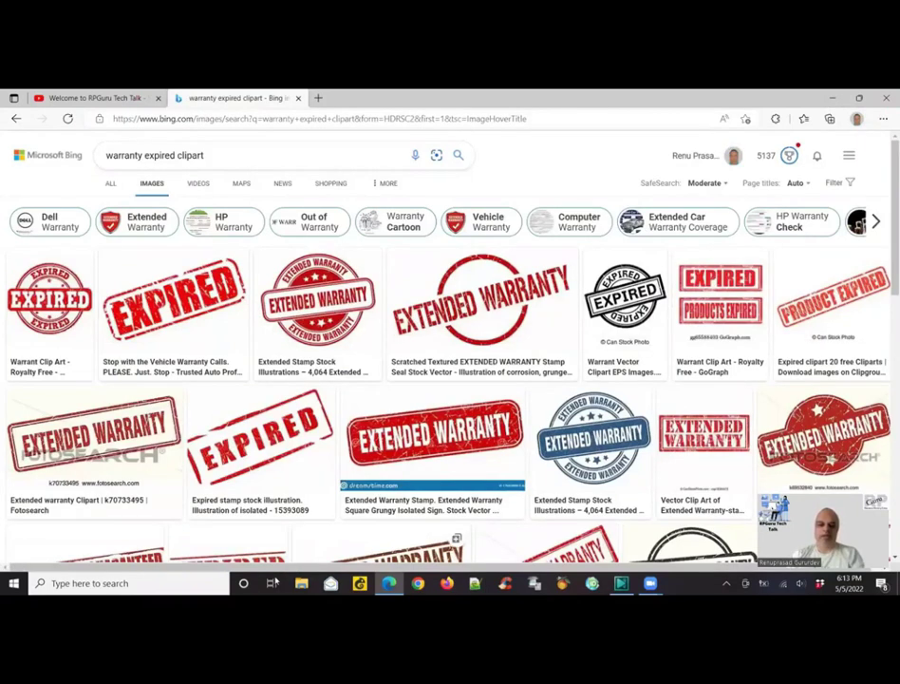
Open the Clipart folder inside YouTube\Elements on the RPG HD2 (D:) drive in File Explorer.
key("super+e")
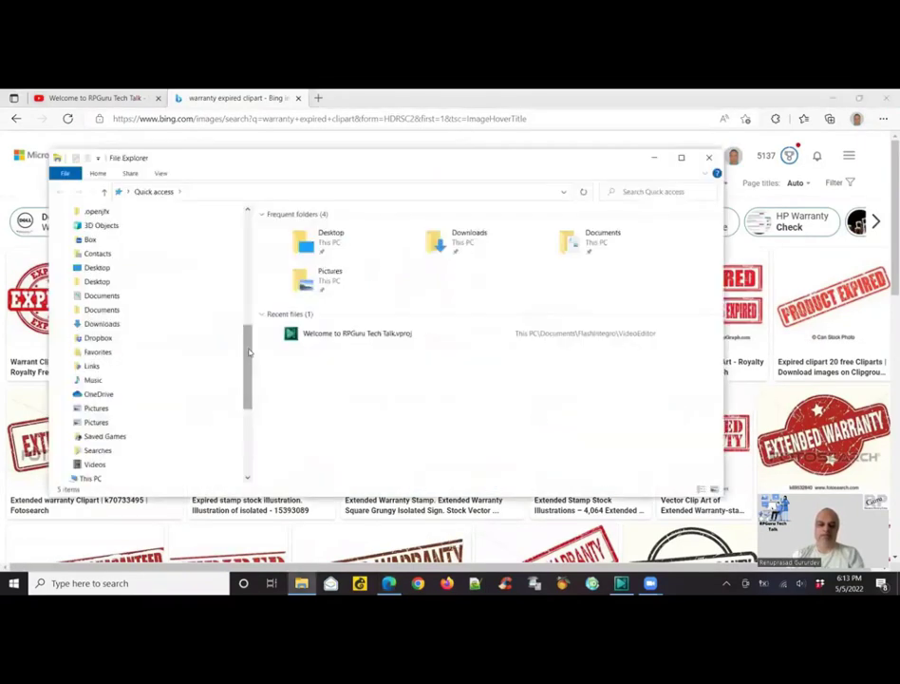
scroll(151, 447, "down", 5)
left_click(104, 409)
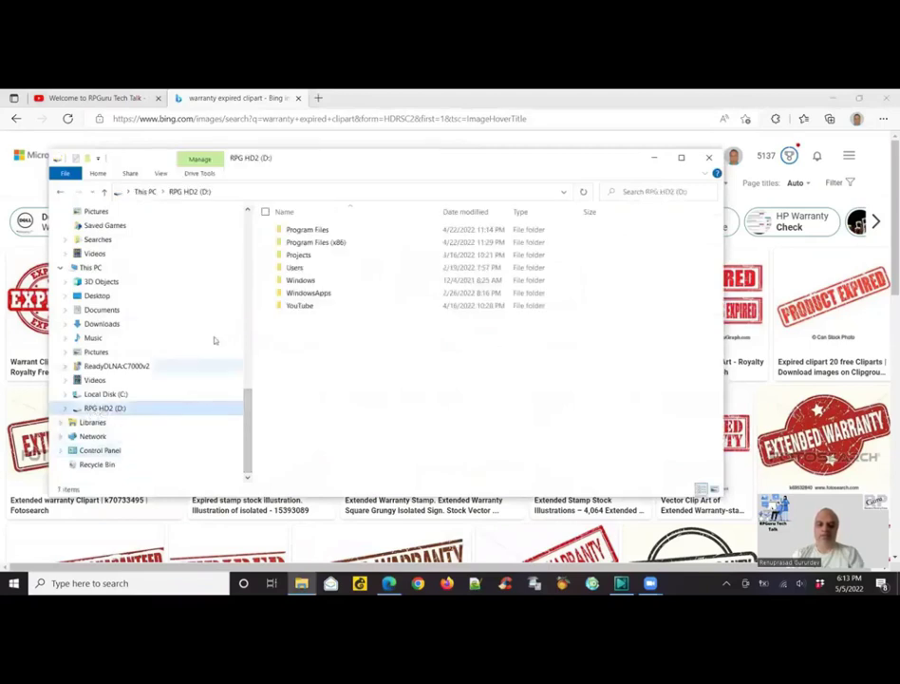
double_click(317, 306)
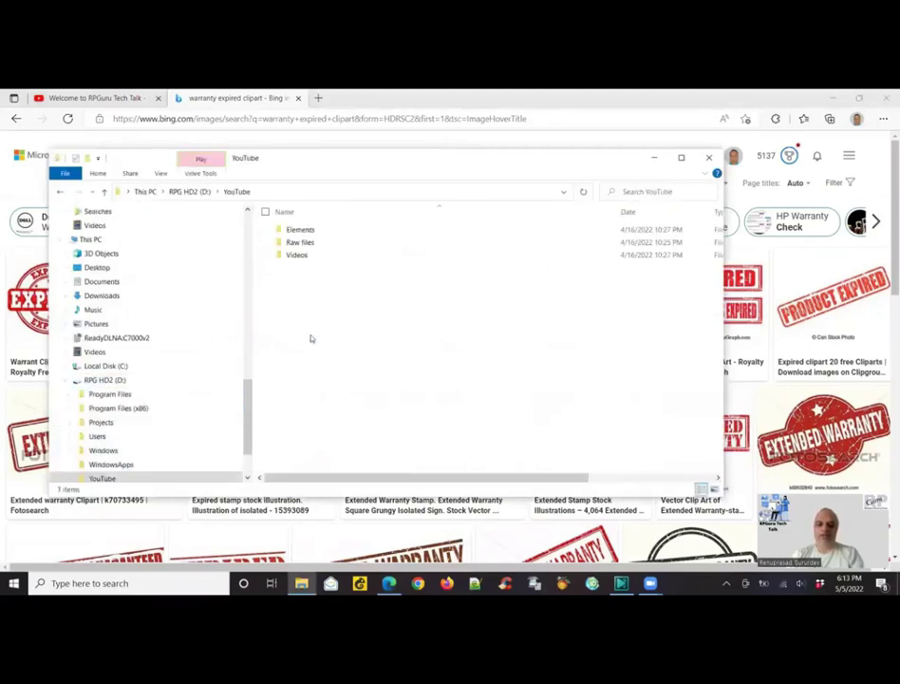
double_click(321, 231)
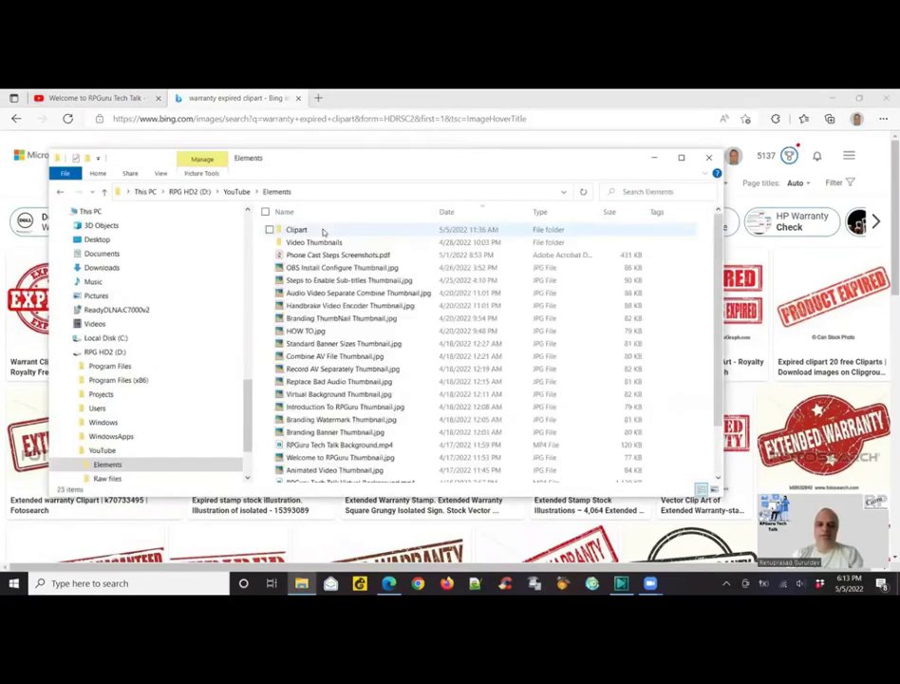
double_click(323, 231)
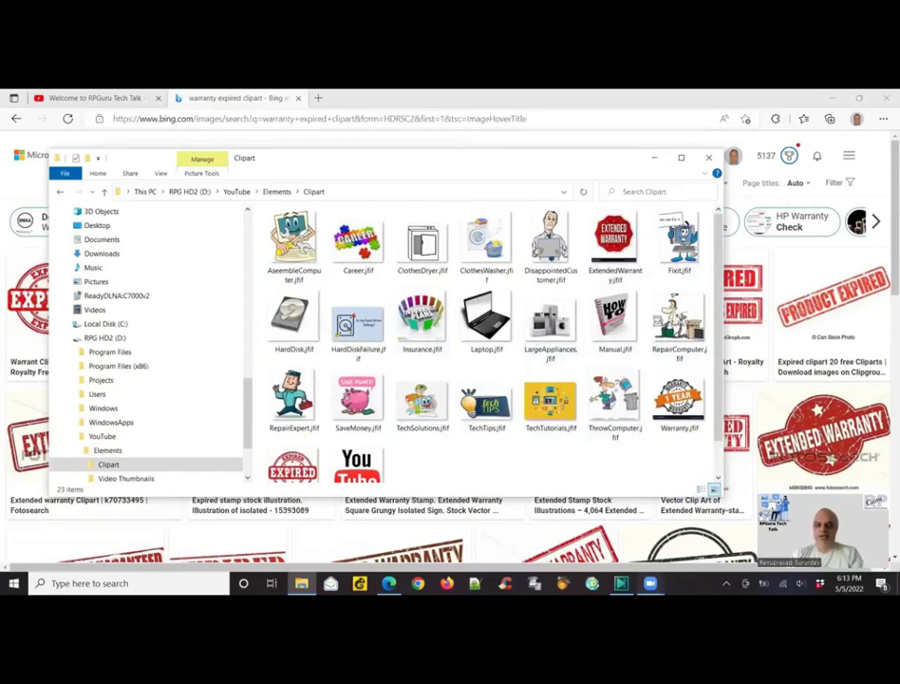
Switch to VSDC Video Editor and add WarrantyExpired.jfif from D:\YouTube\Elements\Clipart as an image on a new layer, starting from the cursor position.
mouse_move(651, 583)
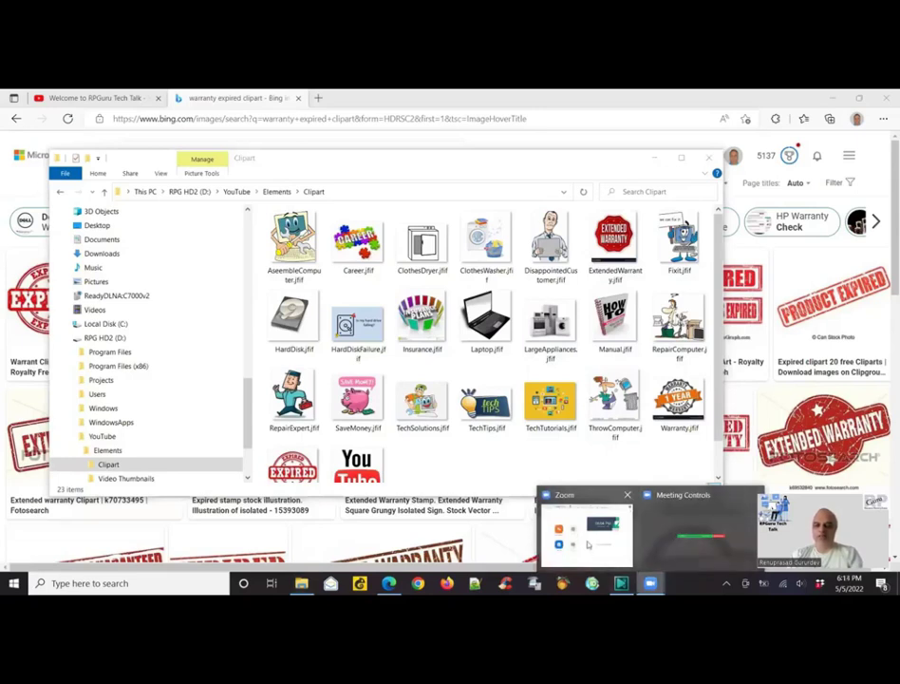
left_click(626, 580)
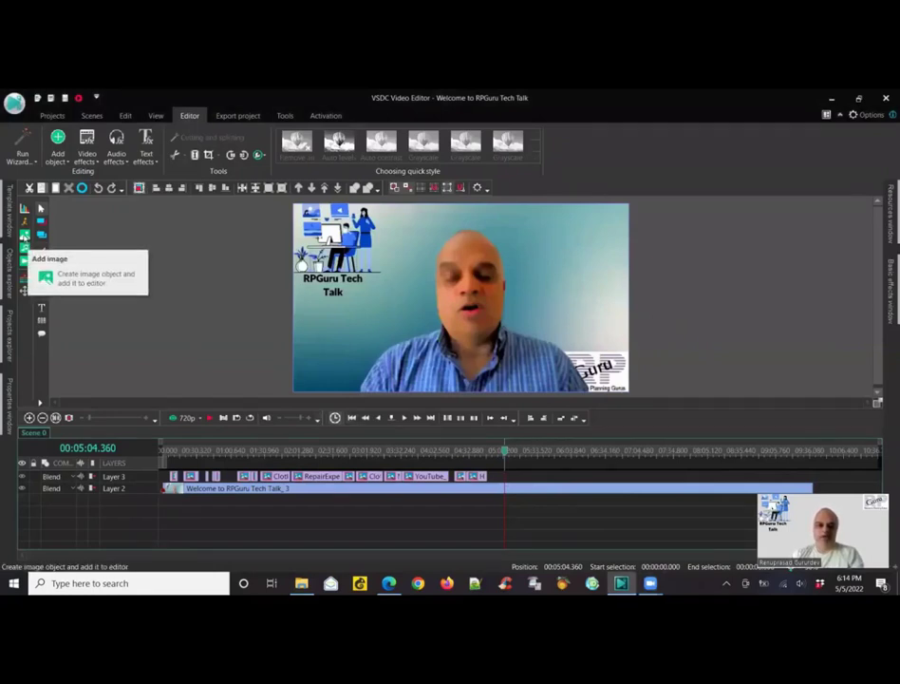
left_click(25, 235)
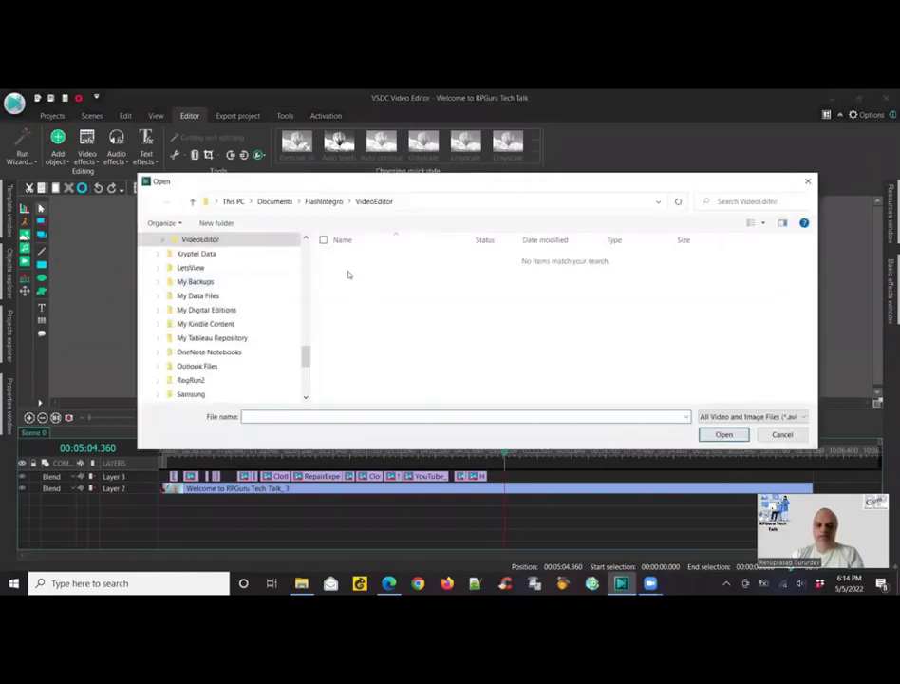
left_click_drag(305, 357, 305, 383)
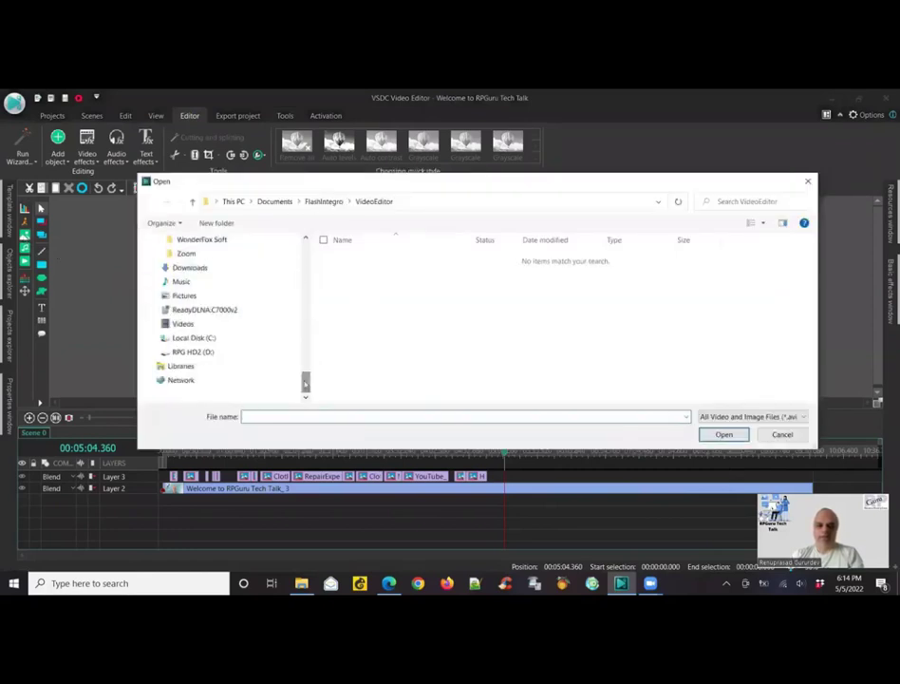
left_click(191, 352)
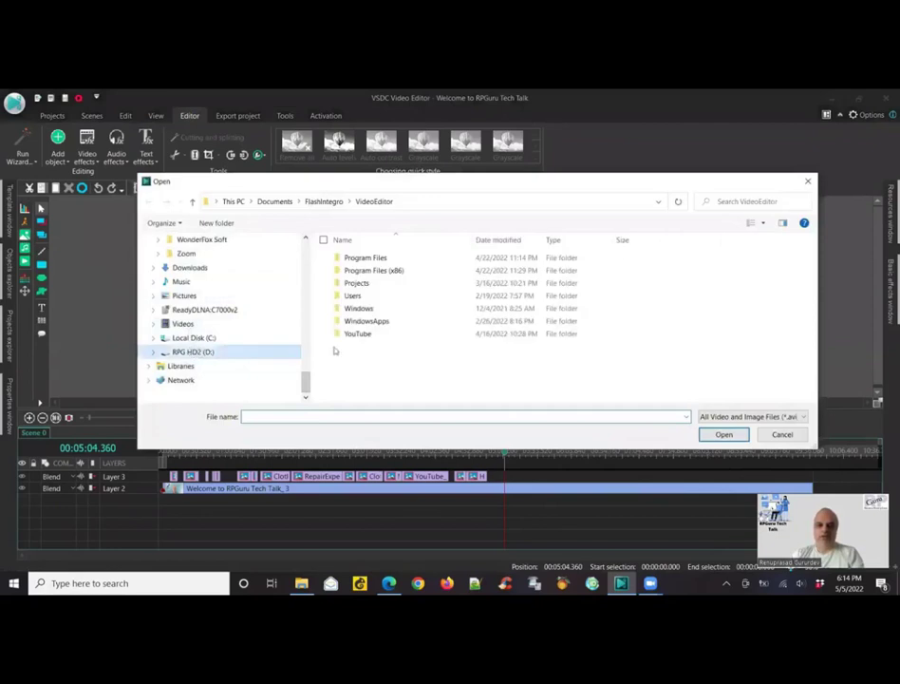
double_click(358, 335)
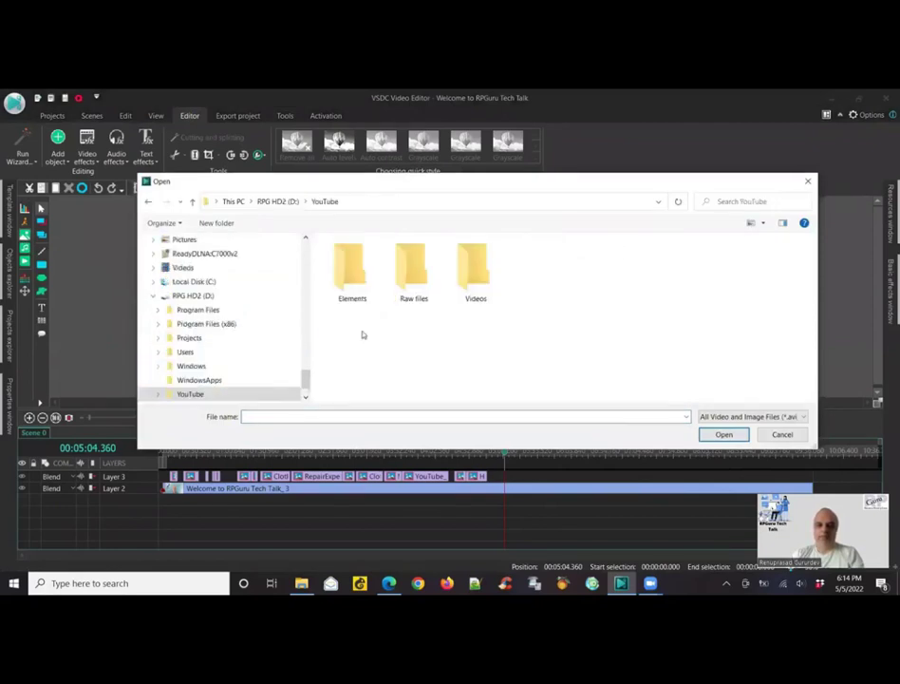
double_click(352, 271)
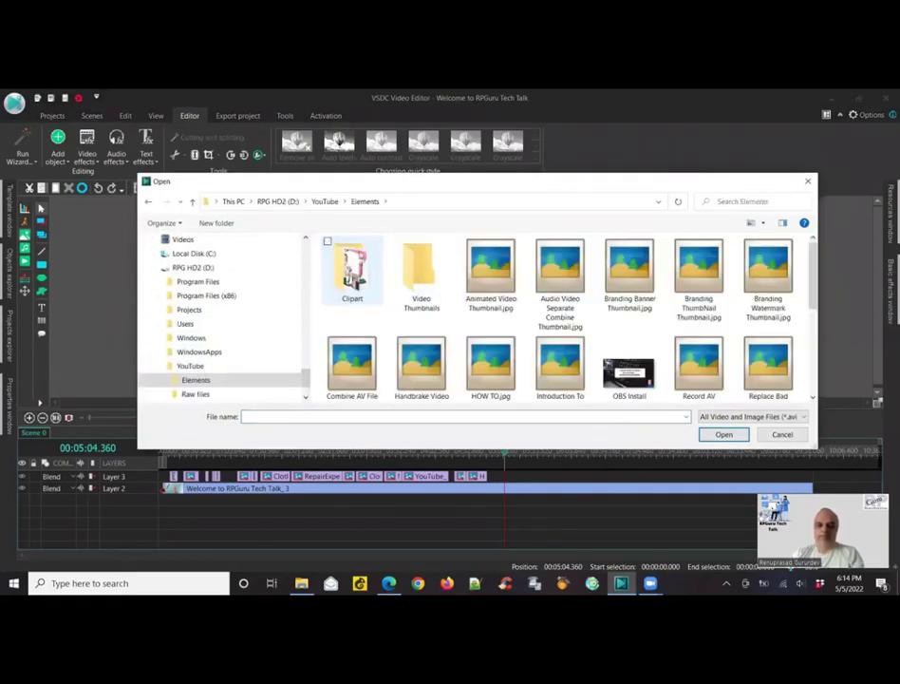
double_click(352, 271)
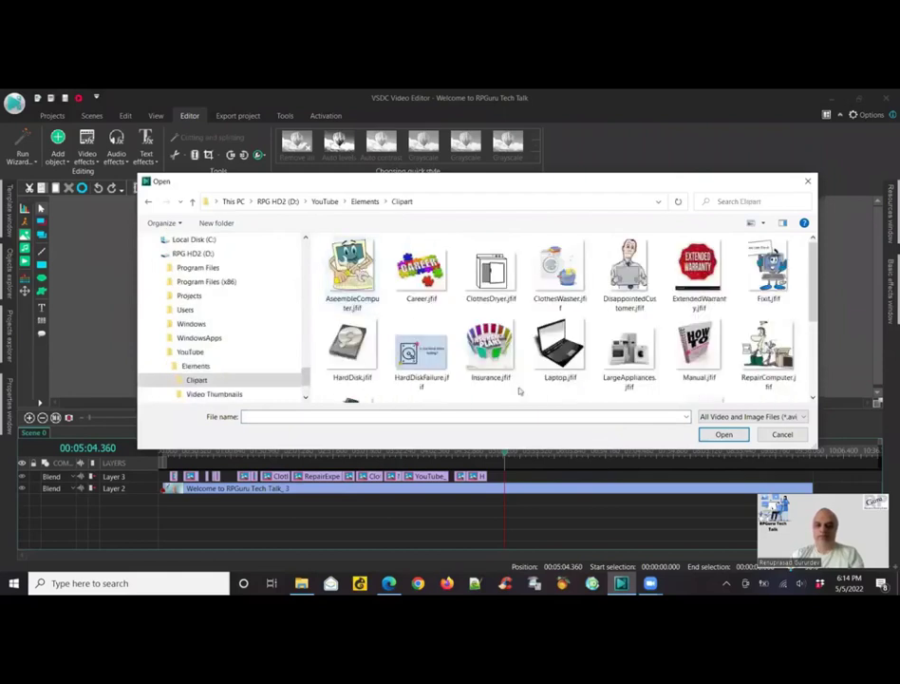
scroll(722, 290, "down", 4)
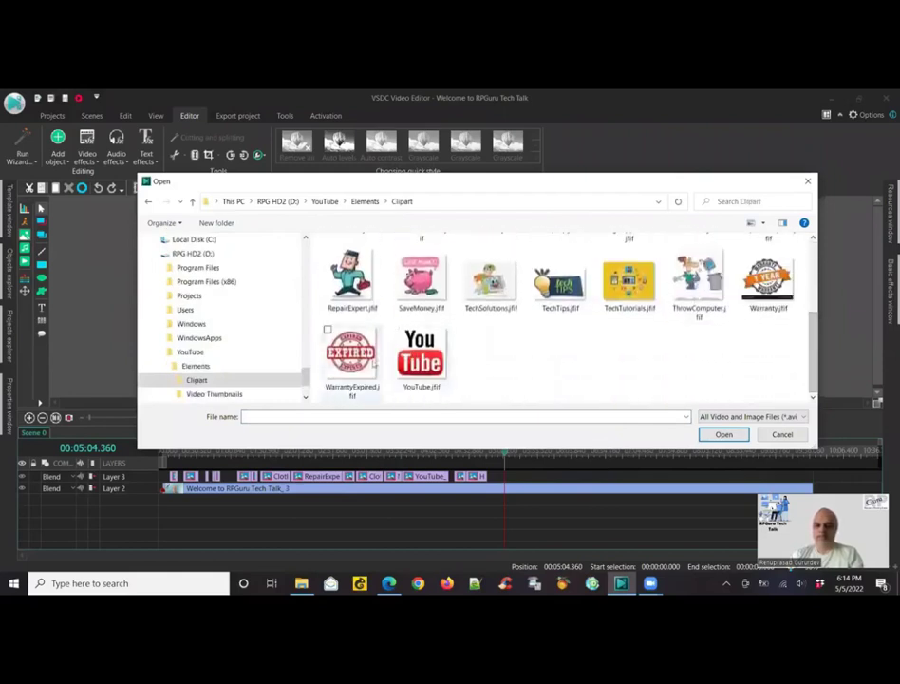
double_click(373, 356)
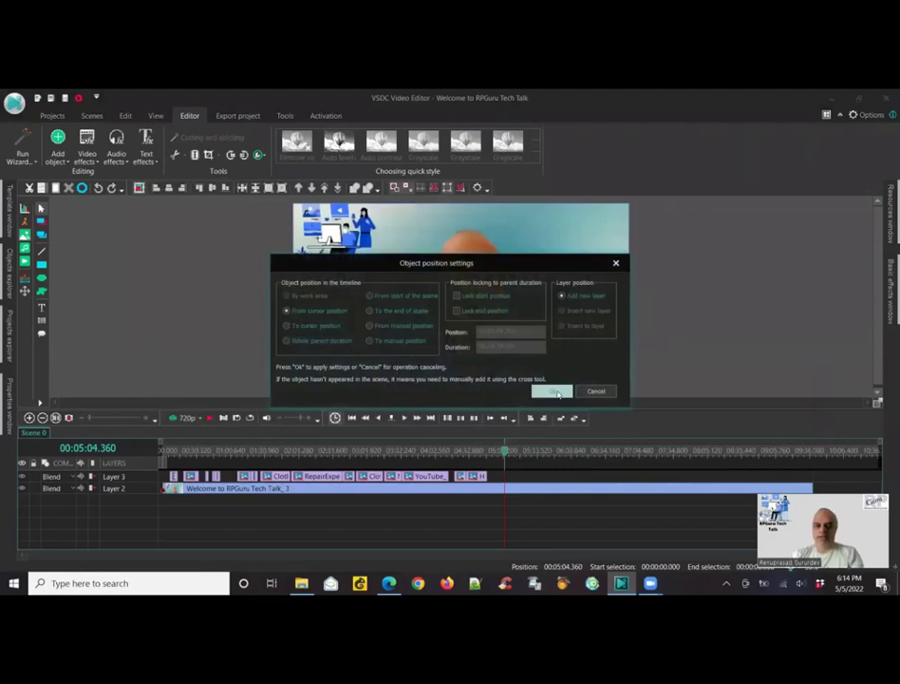
left_click(557, 392)
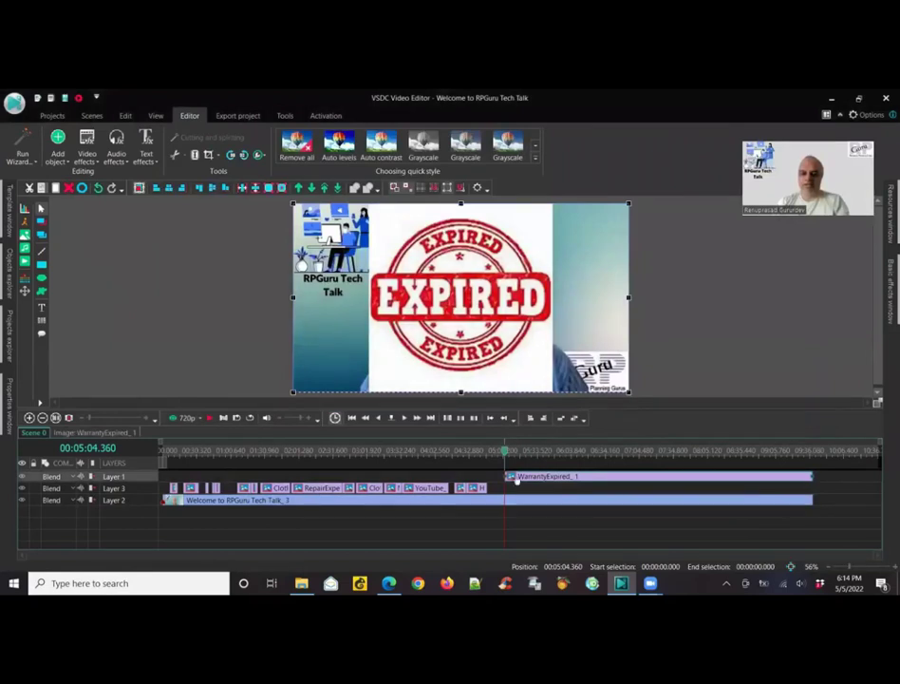
Move the WarrantyExpired clip down to Layer 3 and trim its end to leave a short clip just after the playhead.
left_click_drag(516, 483, 519, 492)
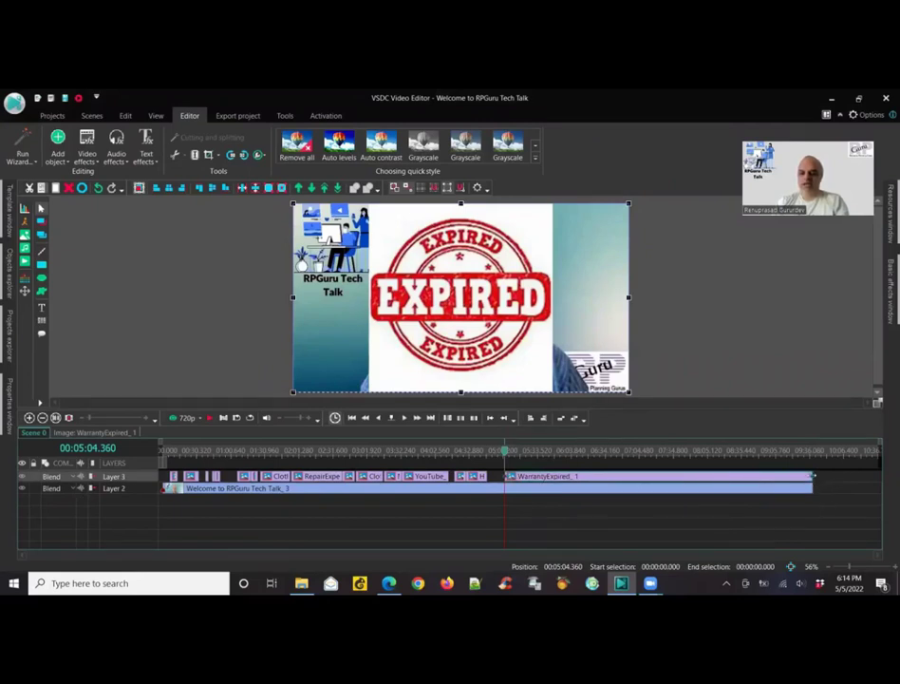
left_click_drag(813, 476, 529, 476)
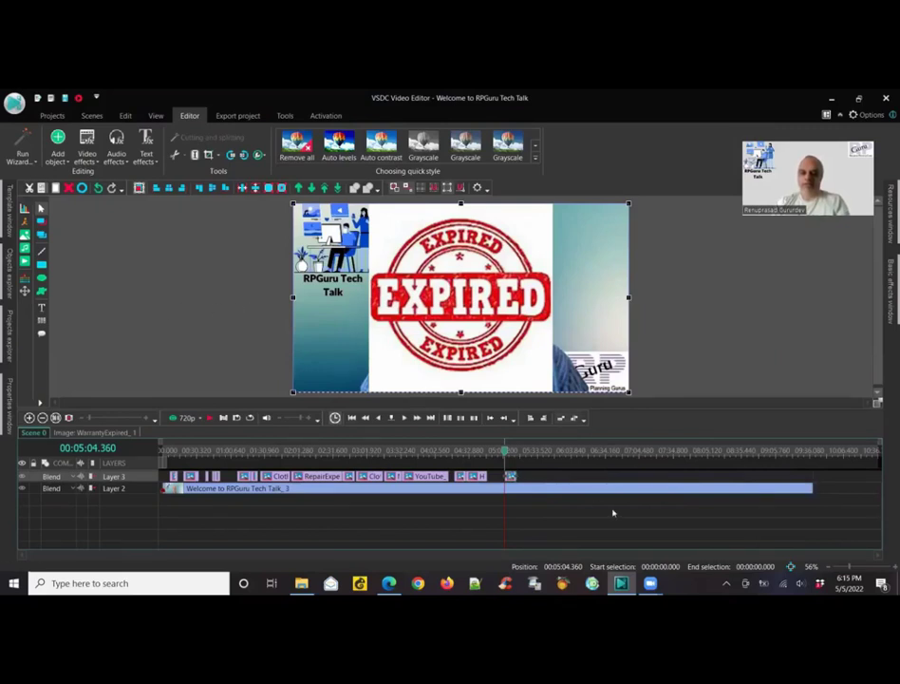
left_click(612, 513)
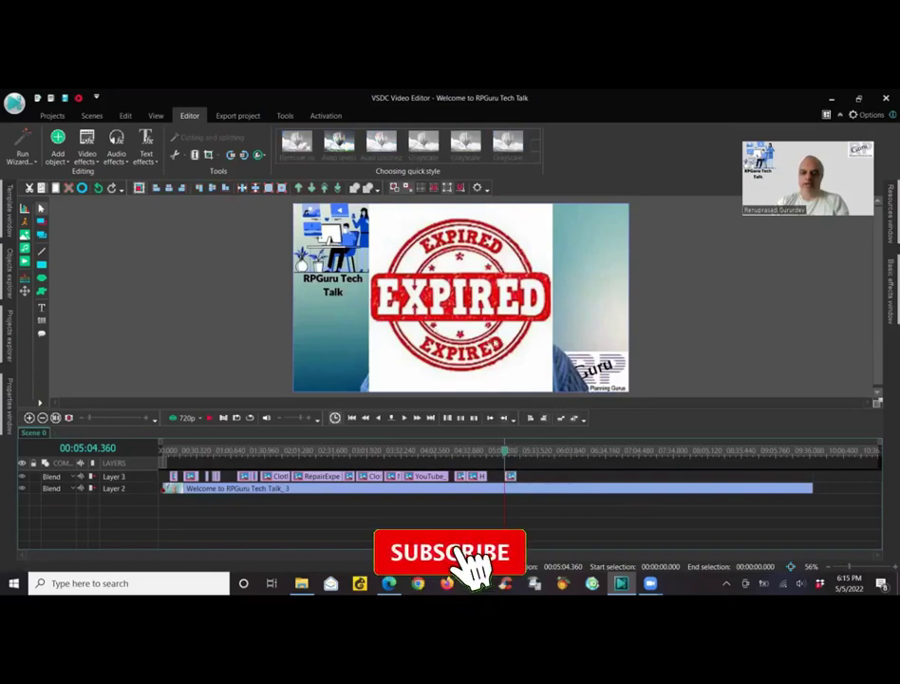
Shrink the Expired stamp image into the upper-right corner of the video frame and deselect it.
left_click(373, 285)
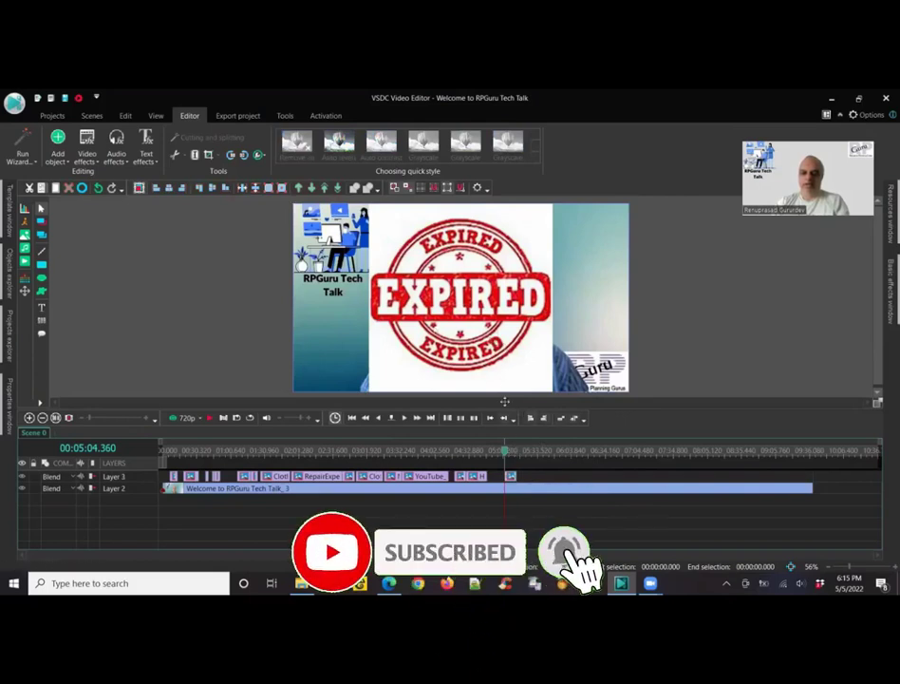
left_click_drag(293, 391, 565, 231)
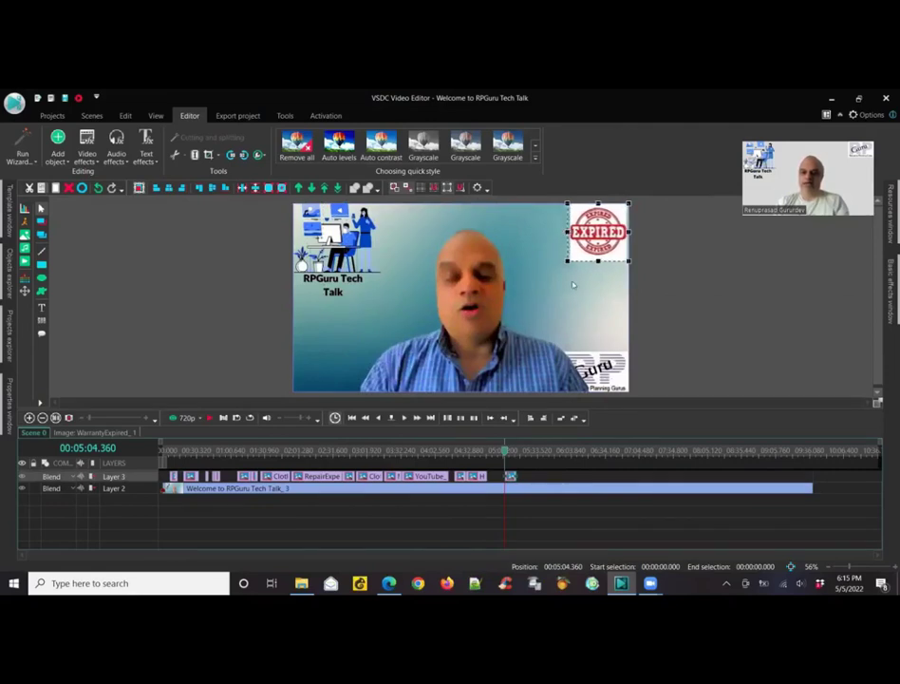
left_click(684, 312)
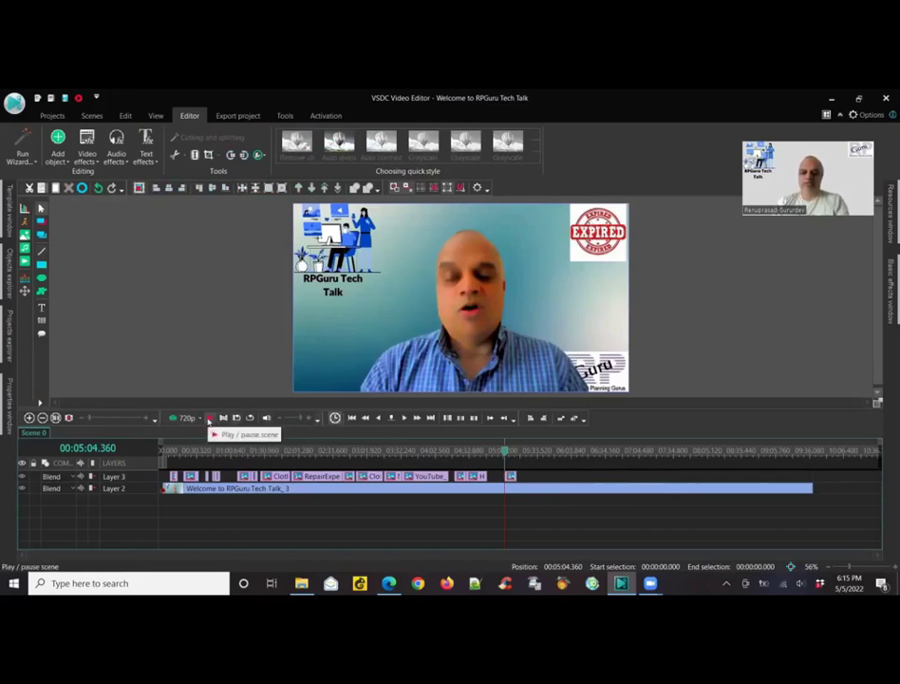
Preview the scene with the Expired stamp, pause at about 00:05:28, and extend the stamp's clip to the playhead.
left_click(209, 419)
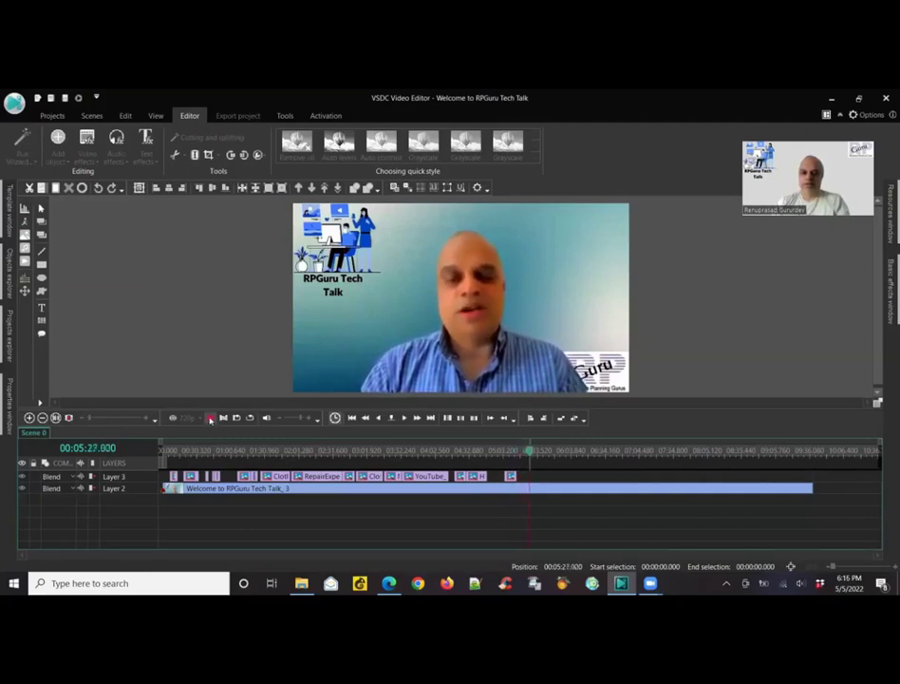
left_click(210, 419)
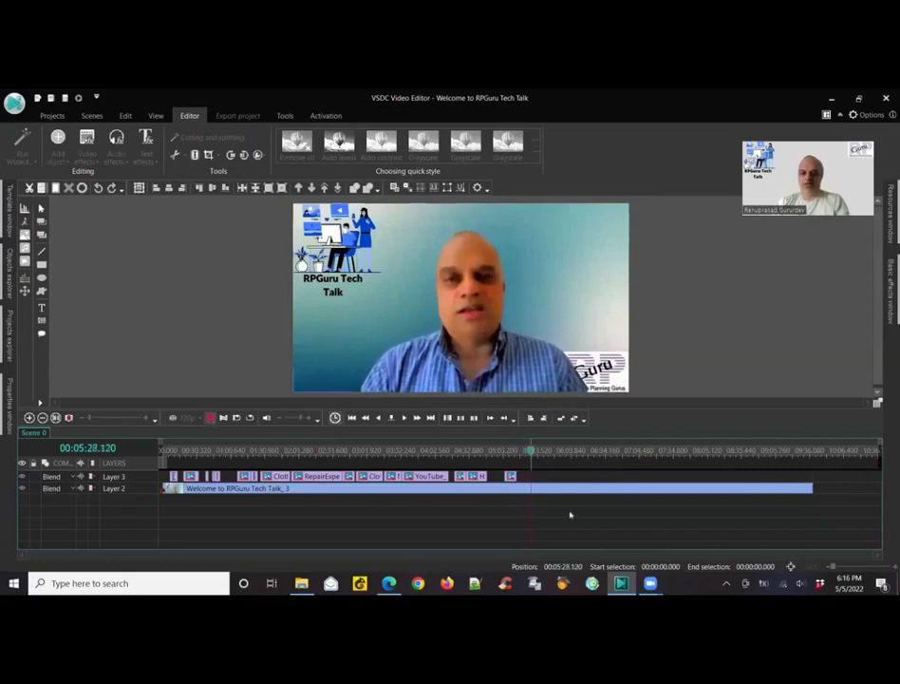
left_click(514, 476)
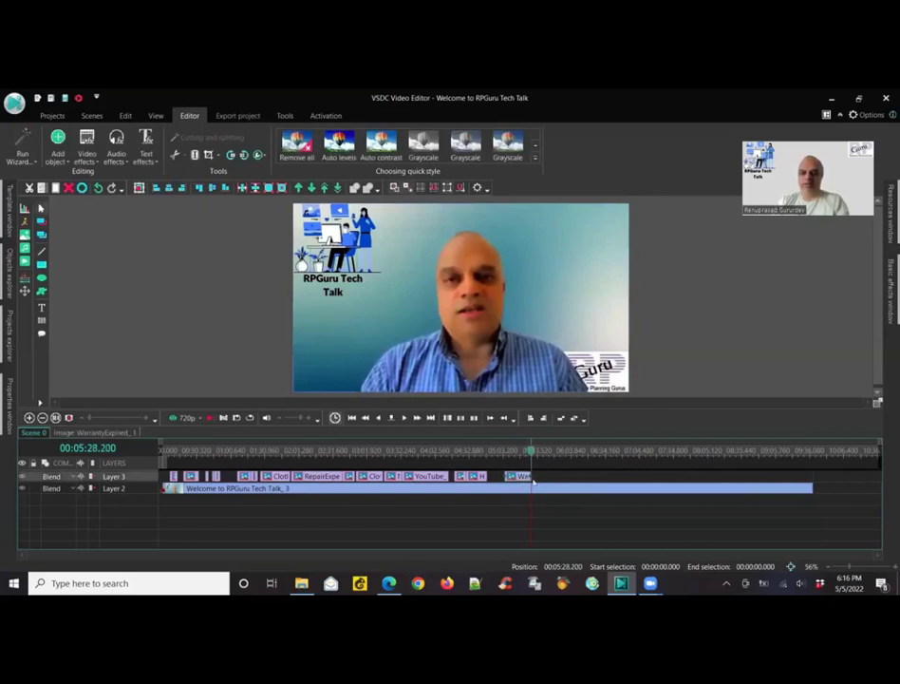
Play the scene from about 00:05:18 and pause it at 00:05:41.680.
left_click(519, 451)
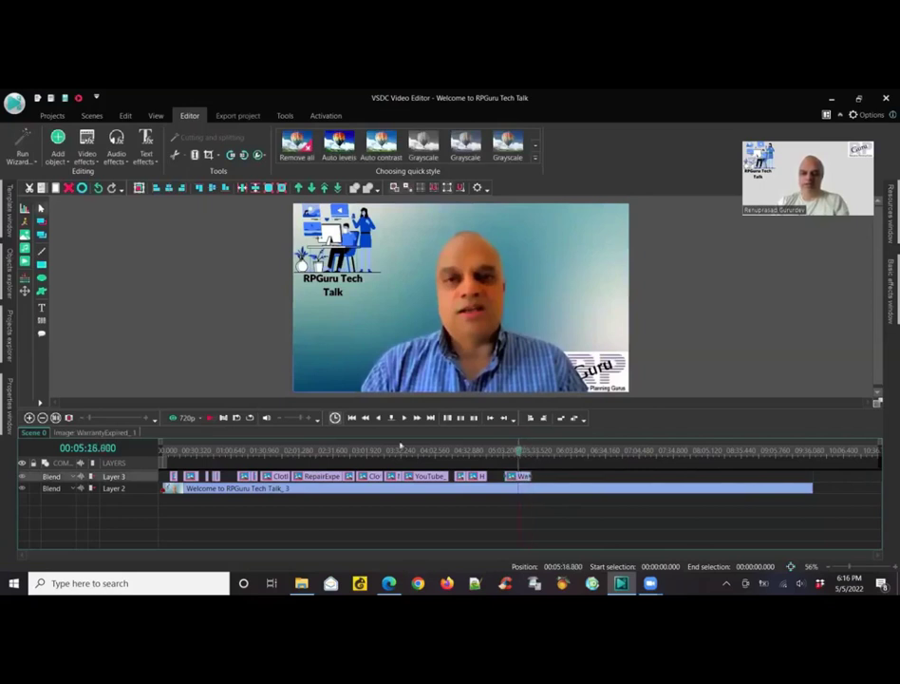
left_click(210, 419)
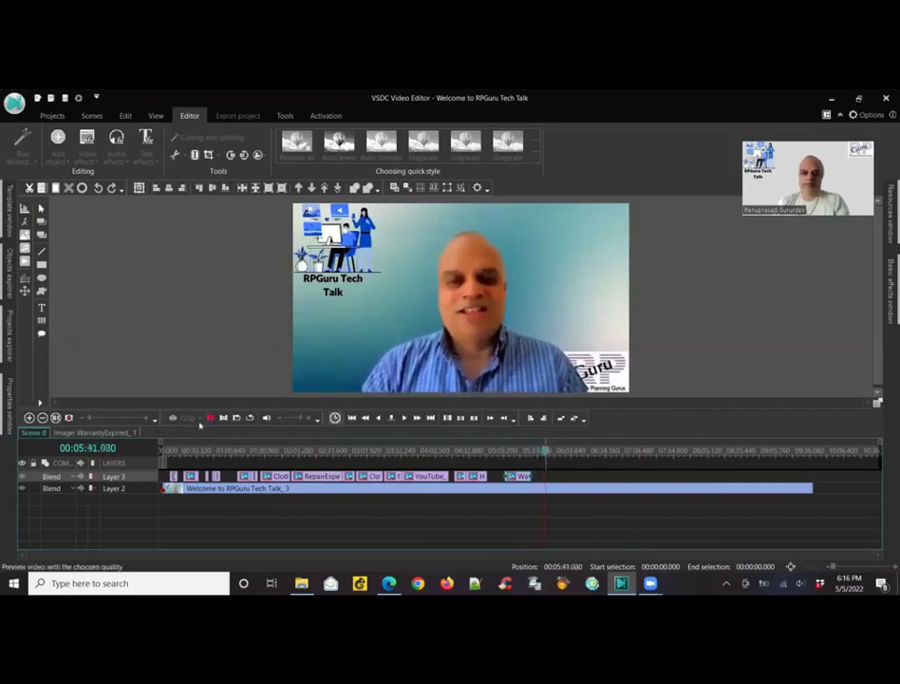
key("space")
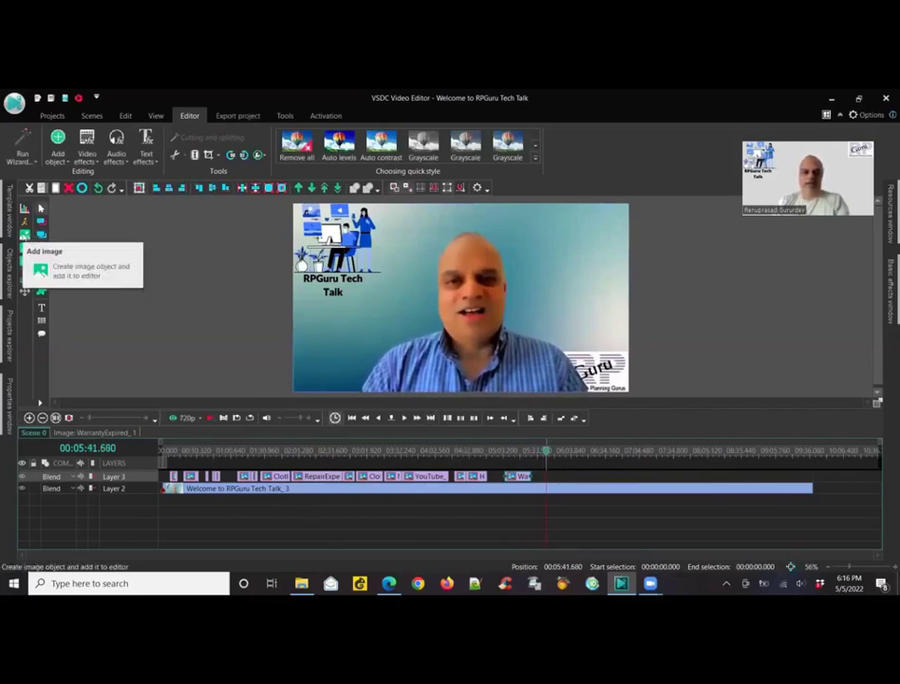
Add ThrowComputer.jfif to Layer 3 from the cursor position and shrink it into the upper-right corner of the video frame.
left_click(26, 234)
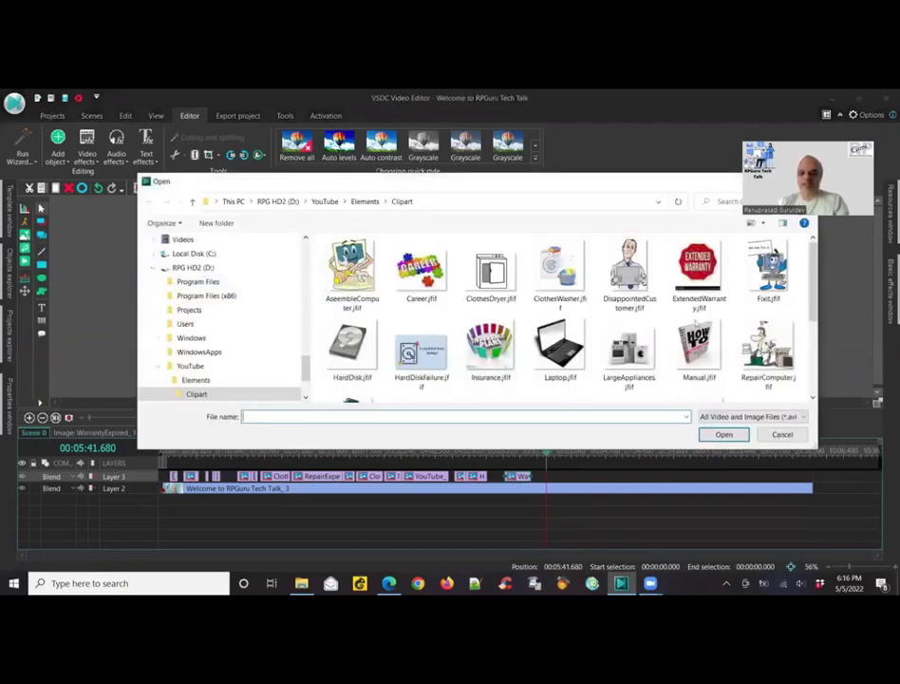
scroll(722, 285, "down", 1)
scroll(751, 285, "up", 1)
scroll(817, 330, "down", 1)
double_click(699, 343)
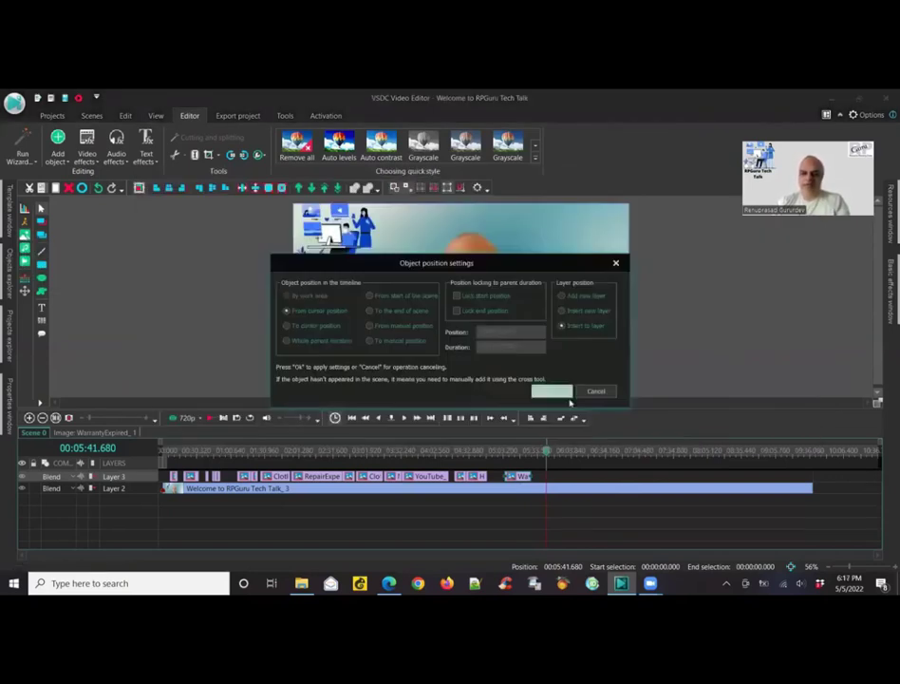
left_click(547, 390)
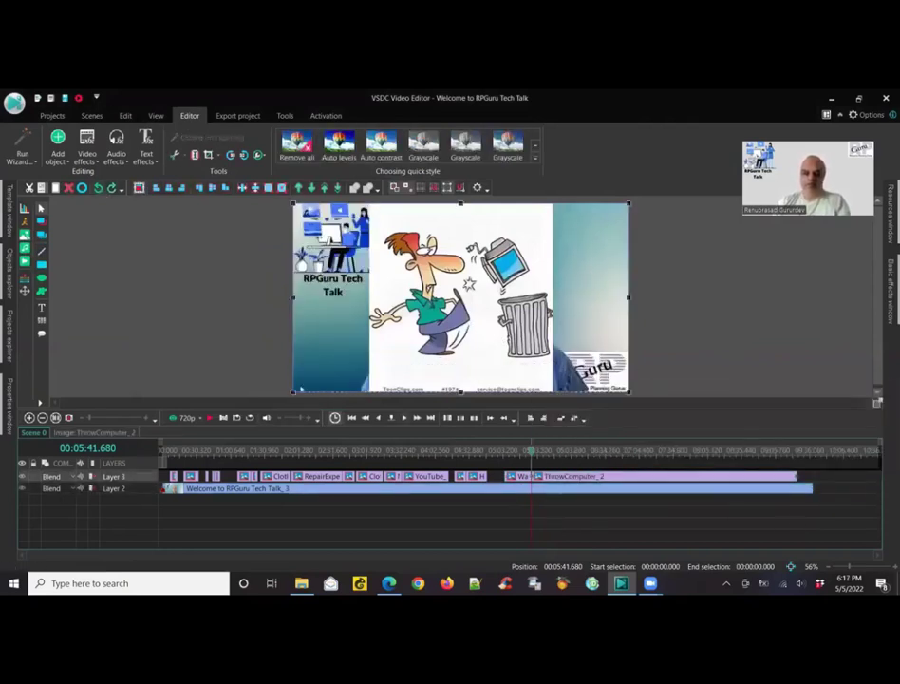
left_click_drag(294, 392, 557, 269)
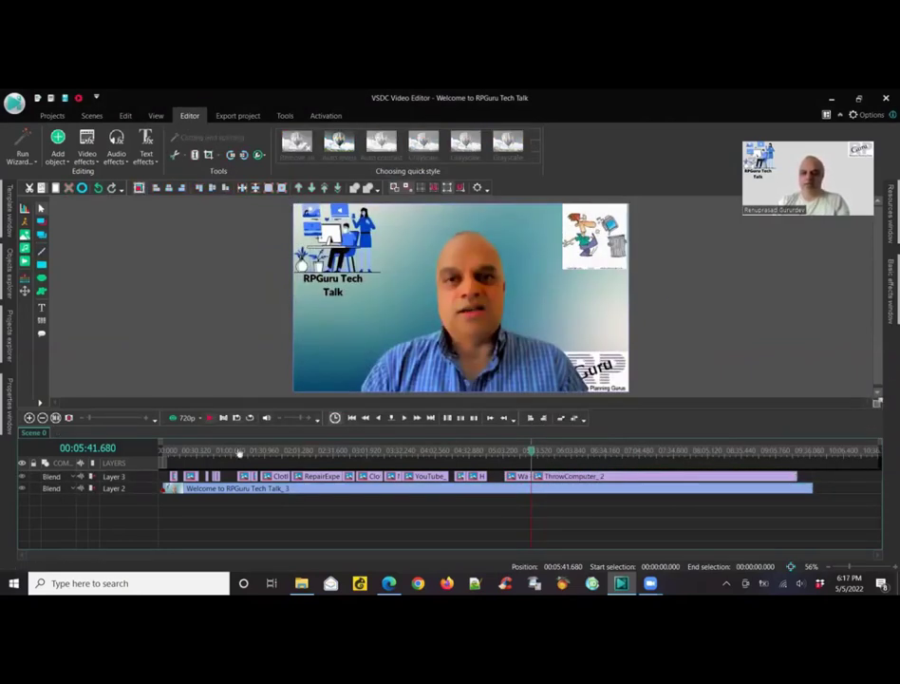
Play the scene on to 00:06:00.520 and add the RepairComputer.jfif image to Layer 3 from that position.
left_click(209, 419)
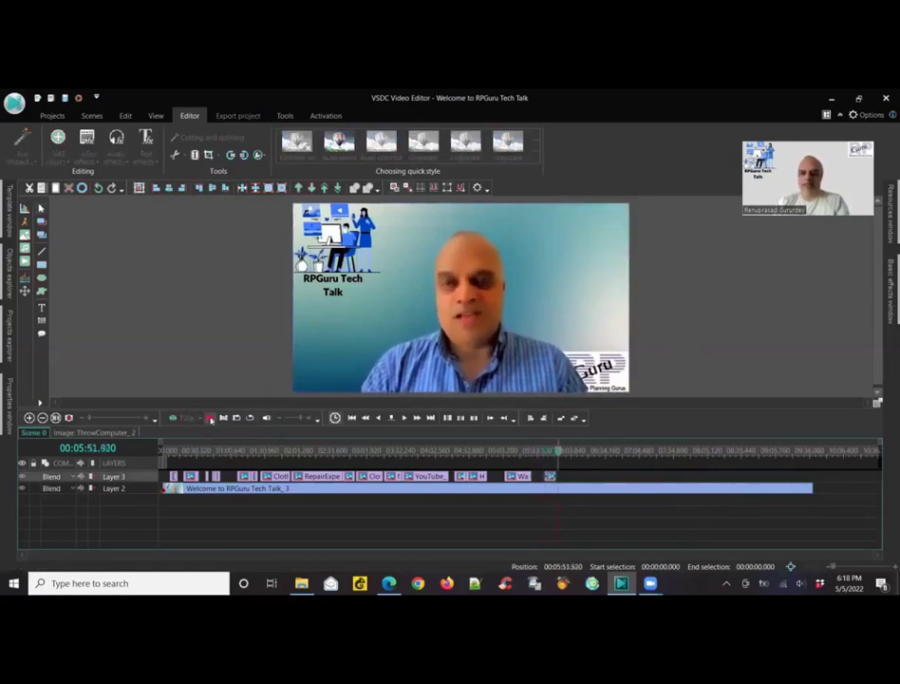
left_click(211, 419)
left_click(25, 236)
scroll(760, 304, "down", 2)
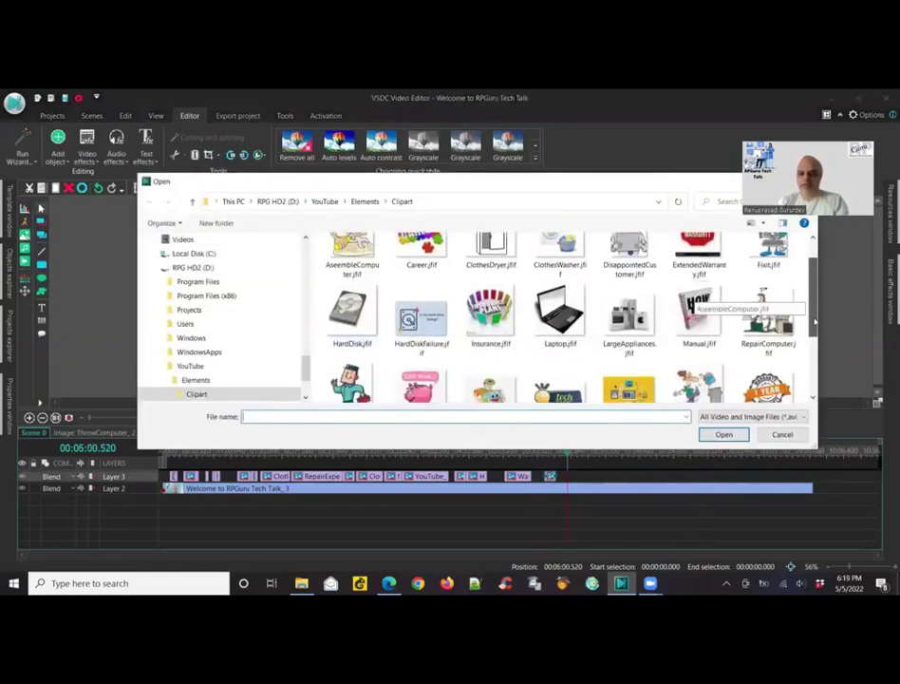
double_click(770, 322)
key("Return")
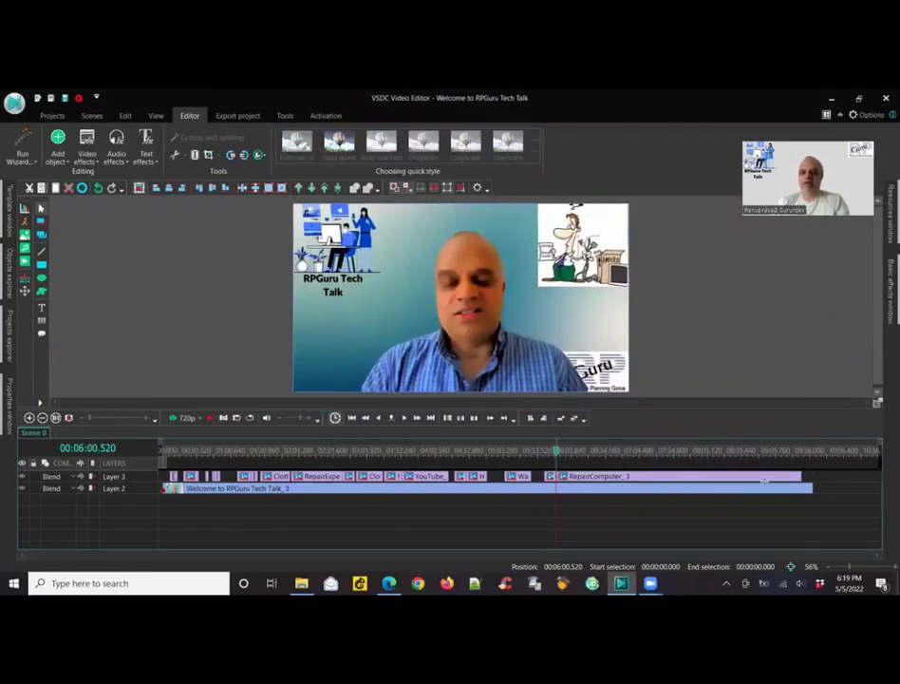
Play the scene on to 00:06:08.640 and add the Fixit.jfif image to Layer 3 from that position.
left_click(210, 419)
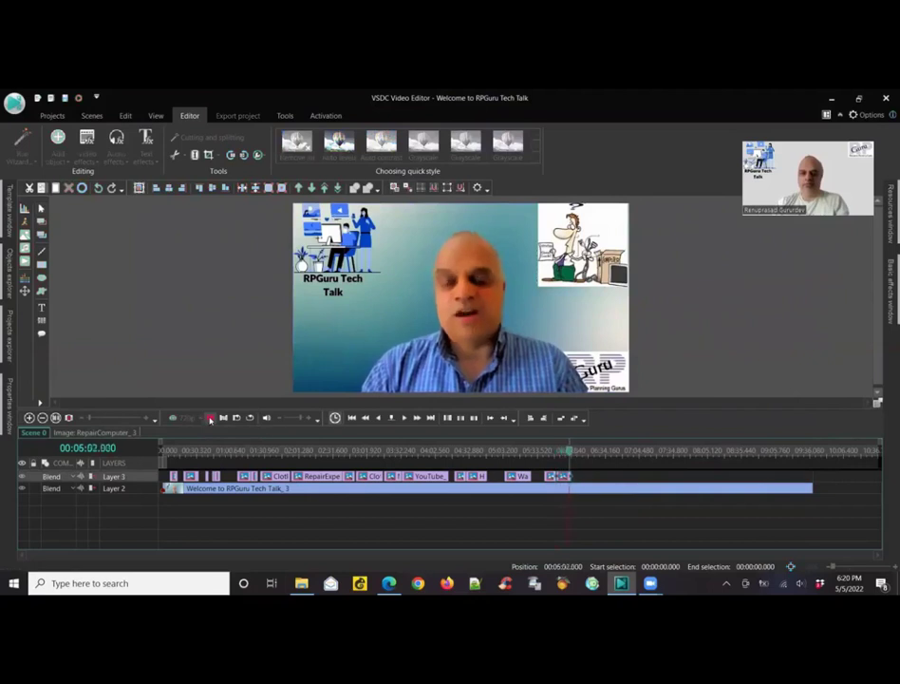
left_click(211, 419)
left_click(25, 237)
scroll(816, 283, "down", 3)
scroll(816, 282, "up", 3)
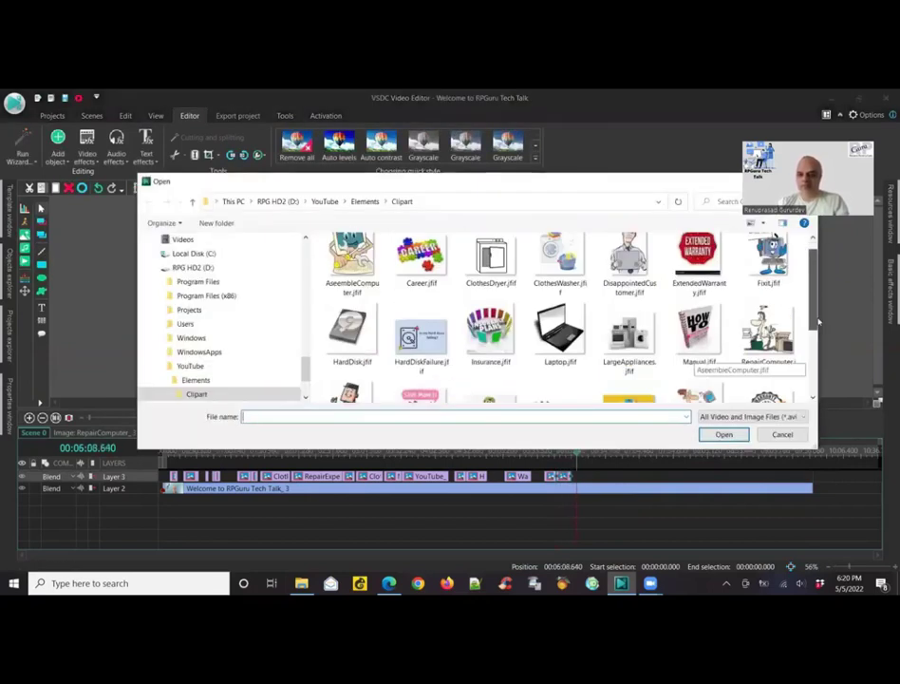
double_click(769, 271)
left_click(555, 390)
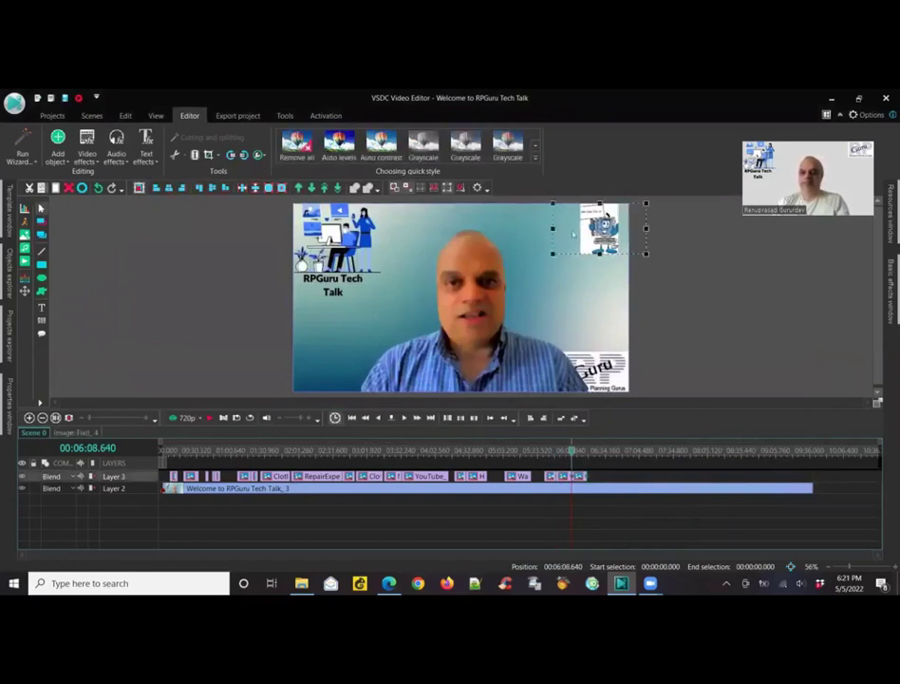
Preview the scene with the Fixit image, jump ahead to about 00:08:07, and play on to 00:08:16.000.
left_click(117, 277)
left_click(211, 419)
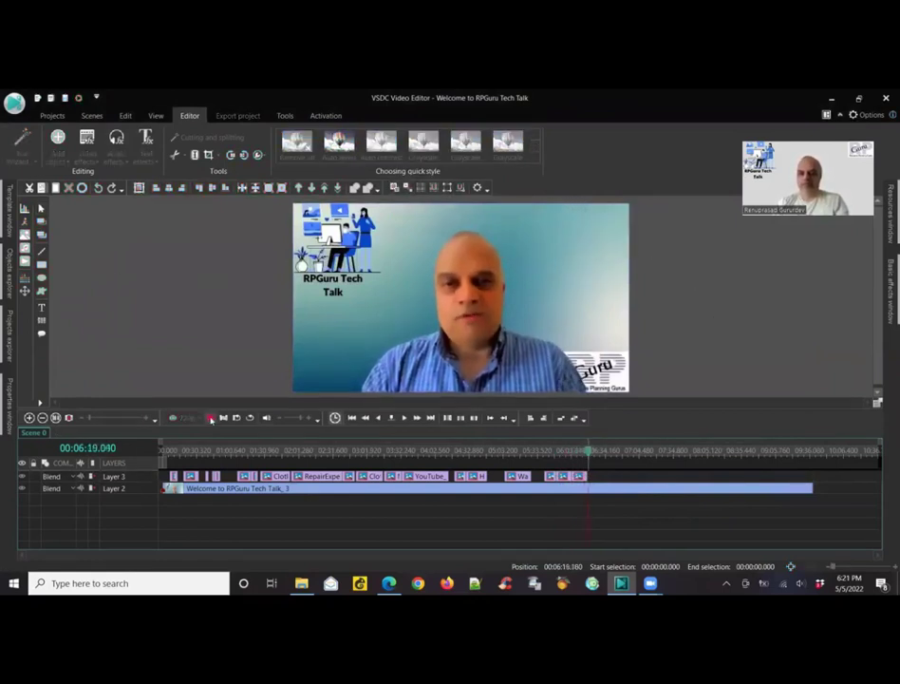
left_click(211, 418)
left_click(712, 451)
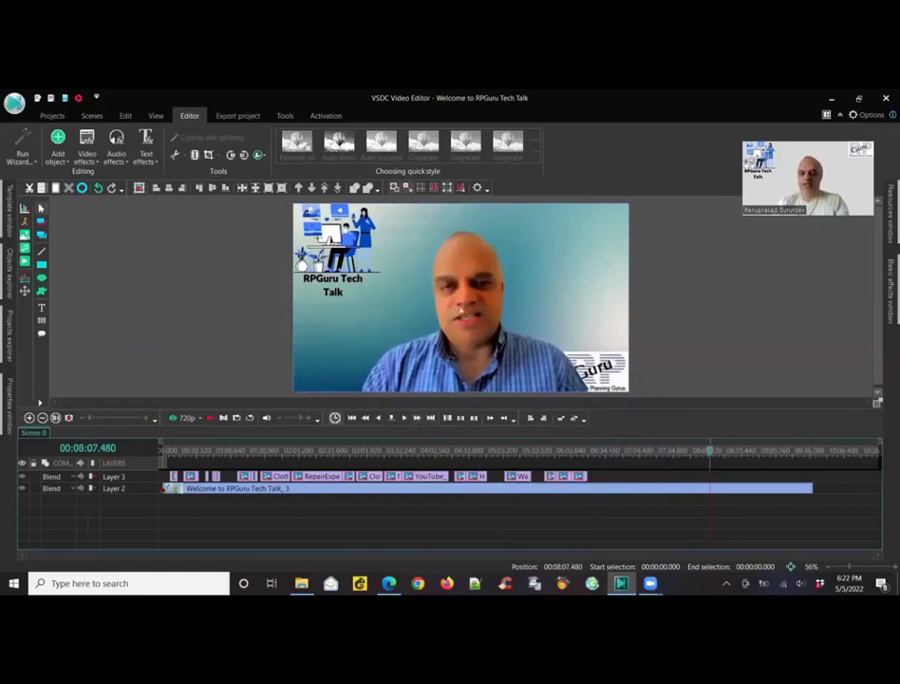
left_click(211, 419)
key("space")
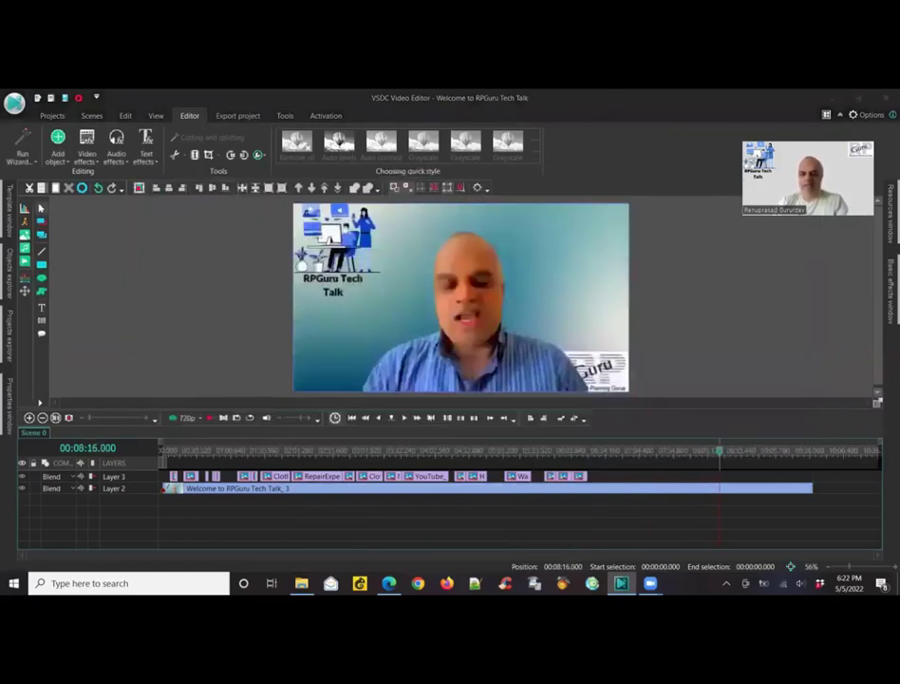
Shrink the RPGuru Tech Talk video at 00:08:16.000 on Layer 4 into the frame's upper-right corner and preview it.
left_click_drag(294, 391, 540, 252)
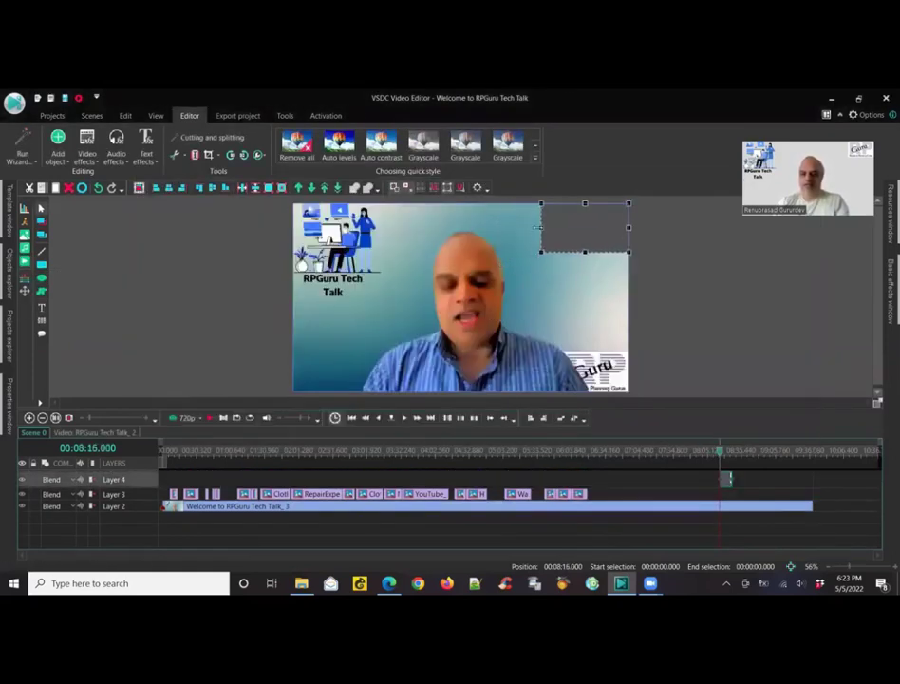
left_click(725, 279)
key("space")
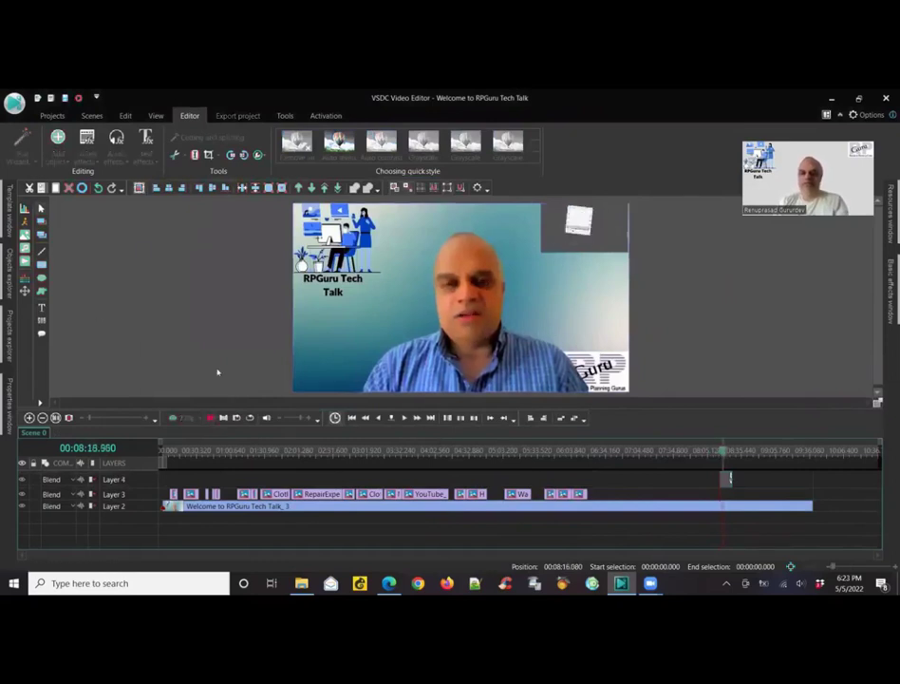
left_click(210, 418)
Extend the Layer 4 clip to the end of the main video and replay the scene from near the clip's start.
left_click_drag(733, 480, 814, 479)
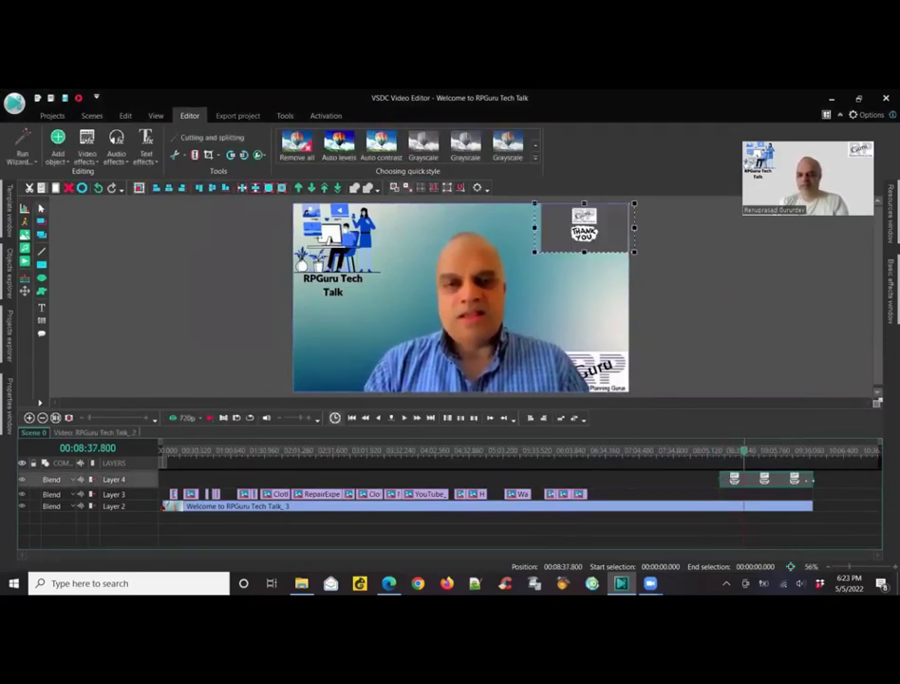
left_click(722, 451)
left_click(557, 357)
key("space")
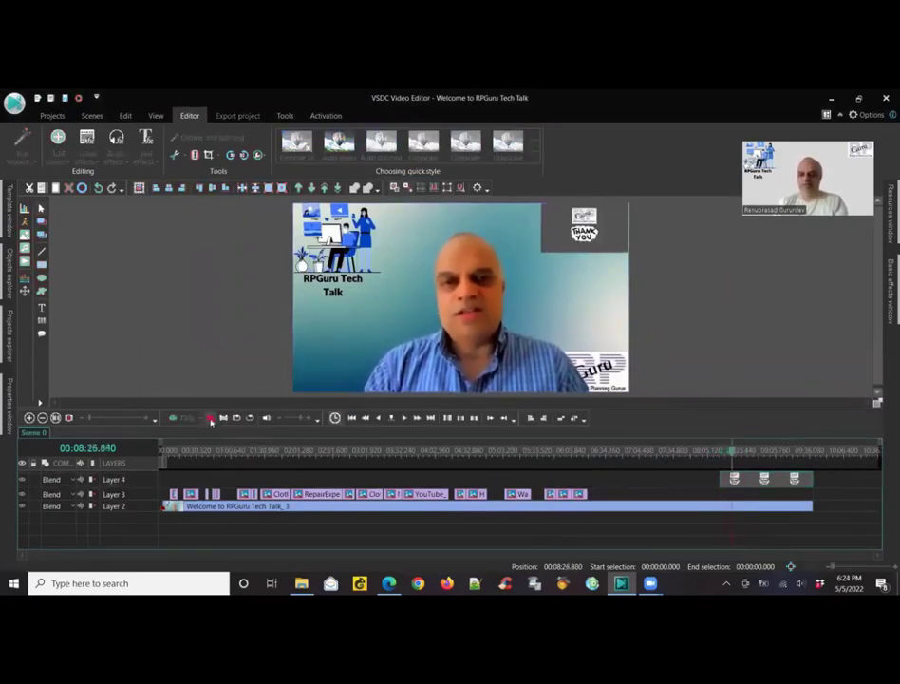
Add RPGuru Tech Talk.mp4 to Layer 4 from 00:08:34.320 and move the Layer 4 clips down to Layer 3.
left_click(736, 479)
double_click(732, 477)
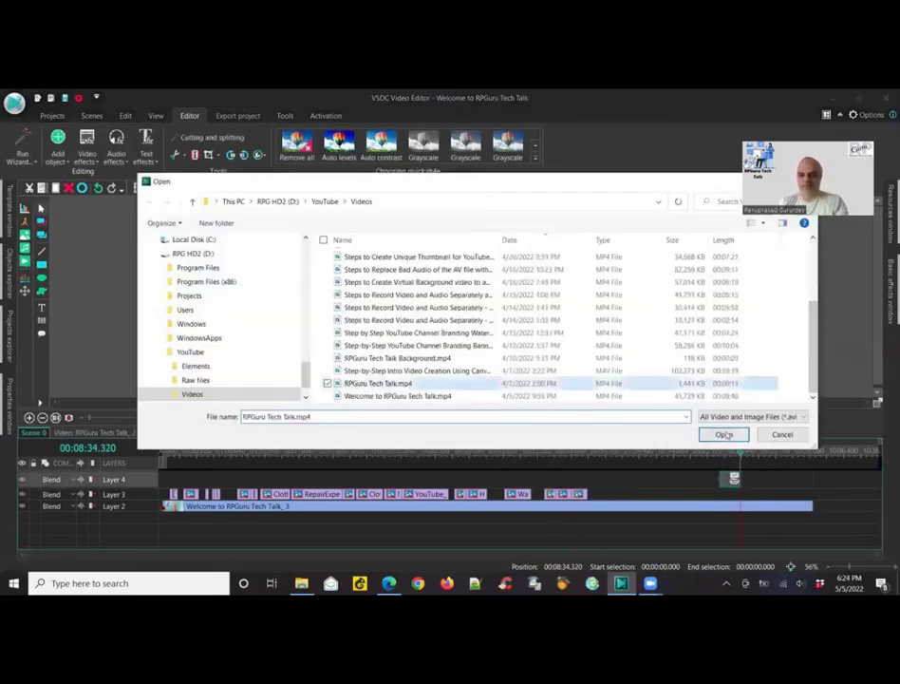
left_click(719, 434)
key("space")
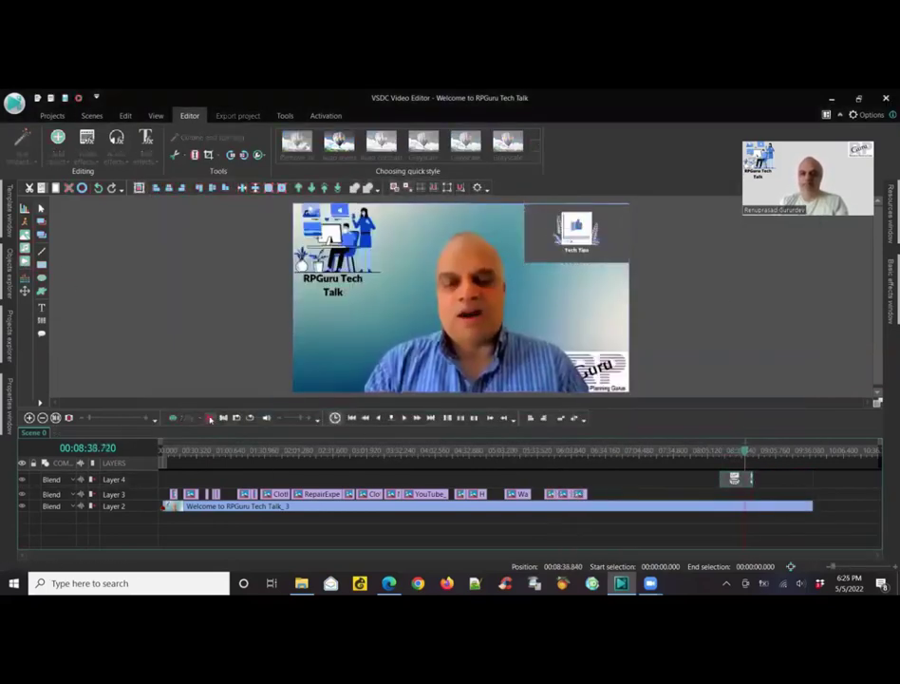
left_click_drag(734, 479, 735, 494)
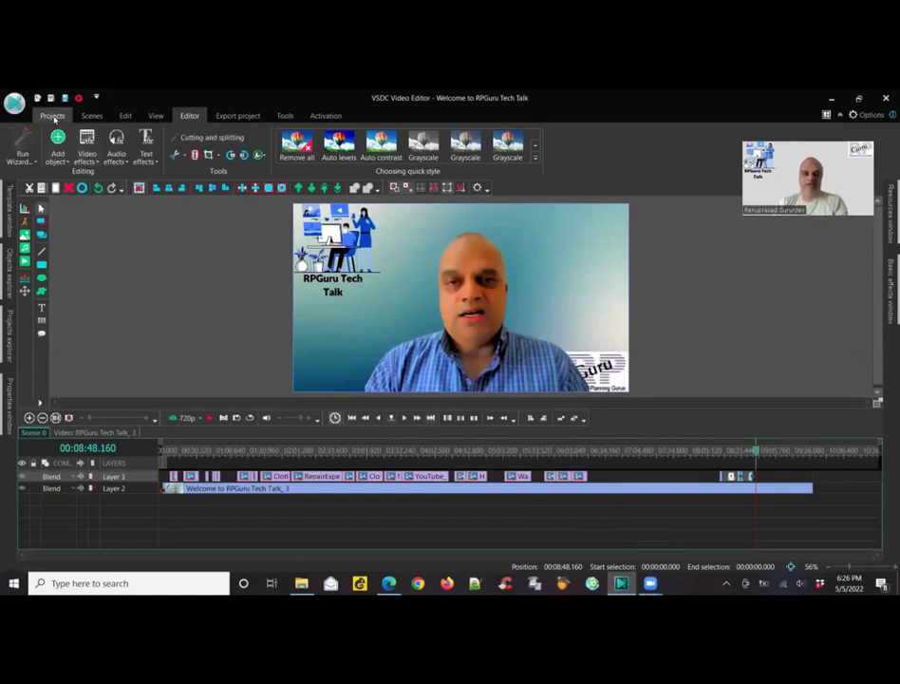
Set the project export to Web in MP4 format and review the output file's name and folder without changing them.
left_click(52, 116)
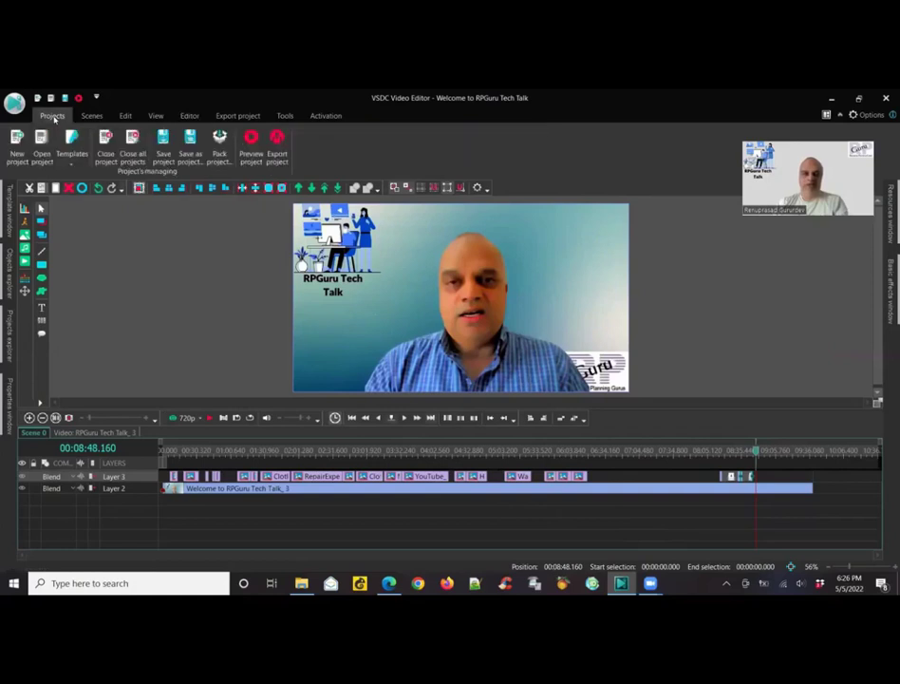
left_click(276, 142)
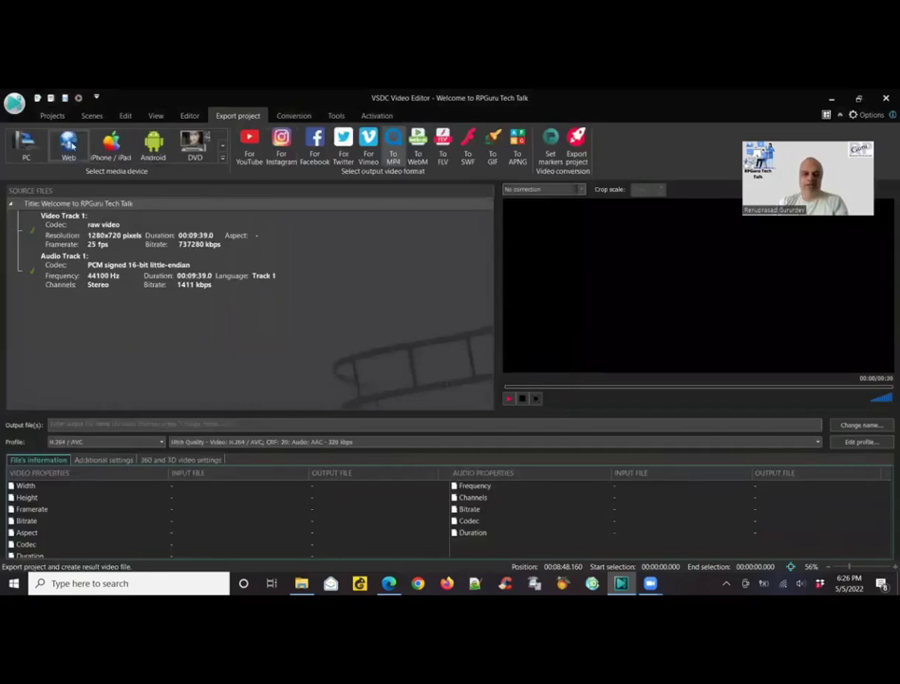
left_click(397, 142)
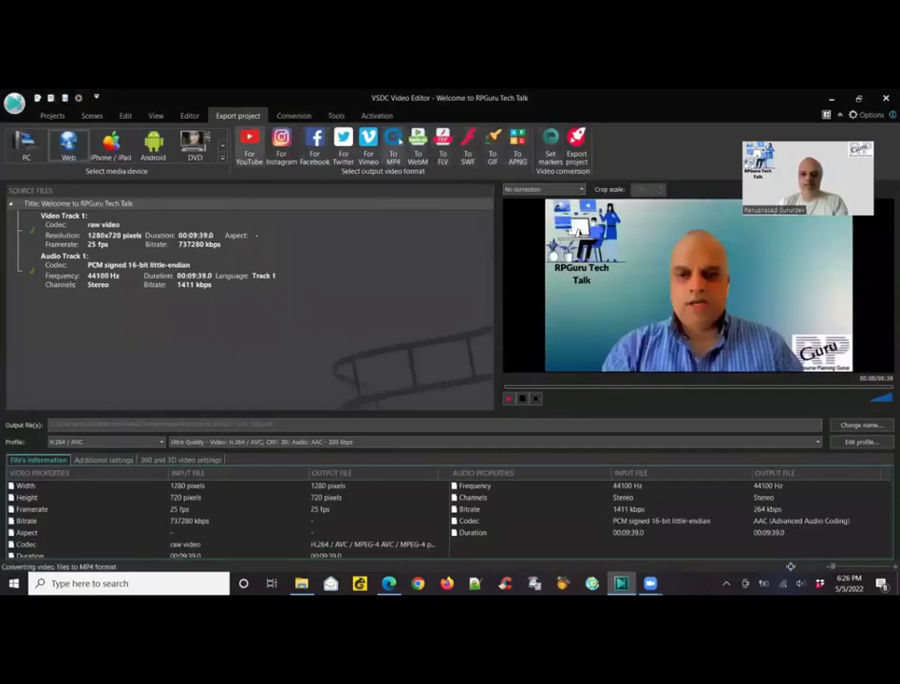
left_click(863, 426)
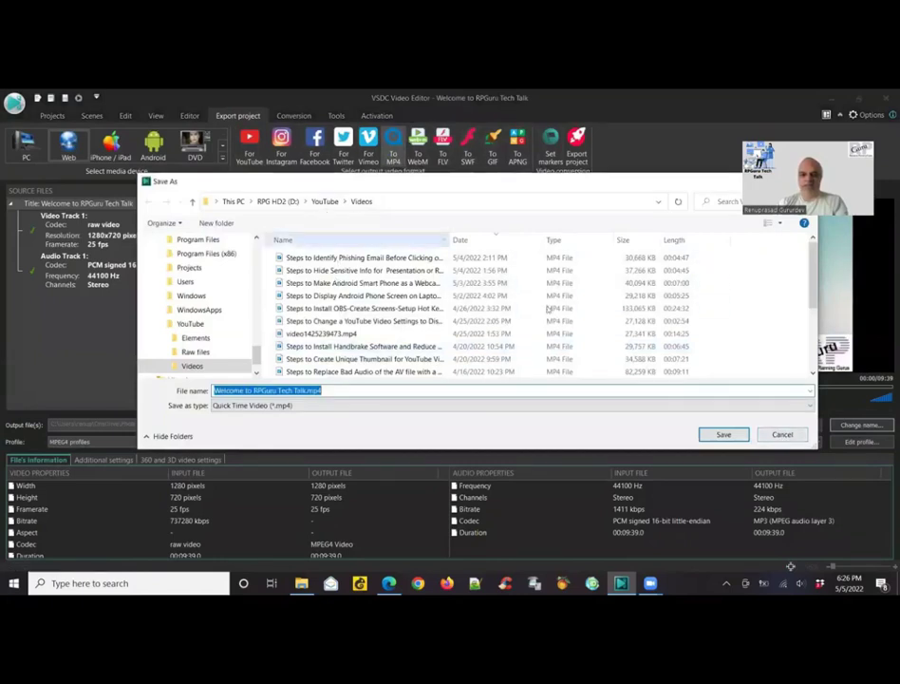
left_click(781, 435)
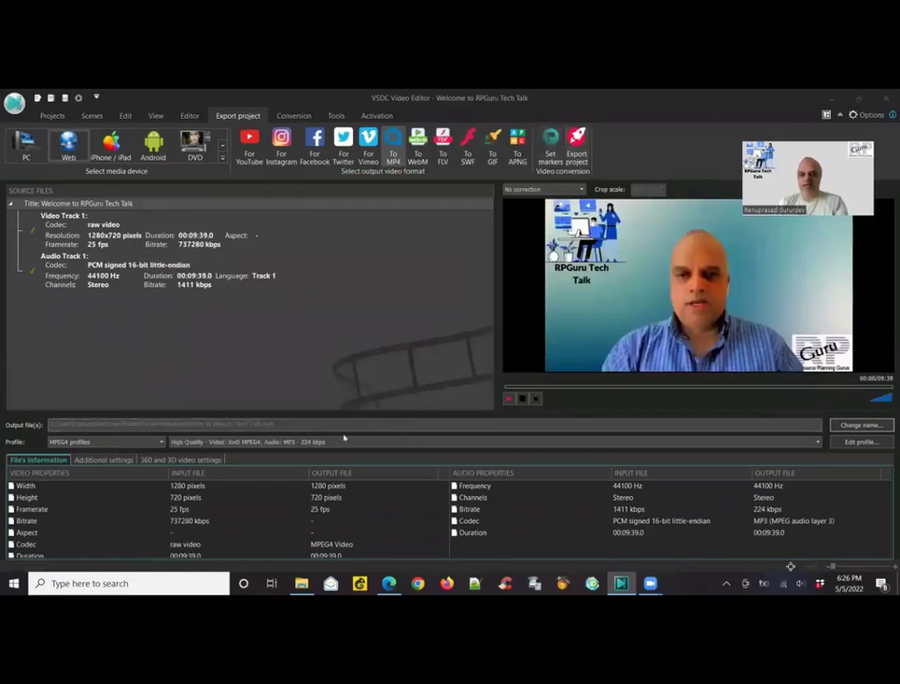